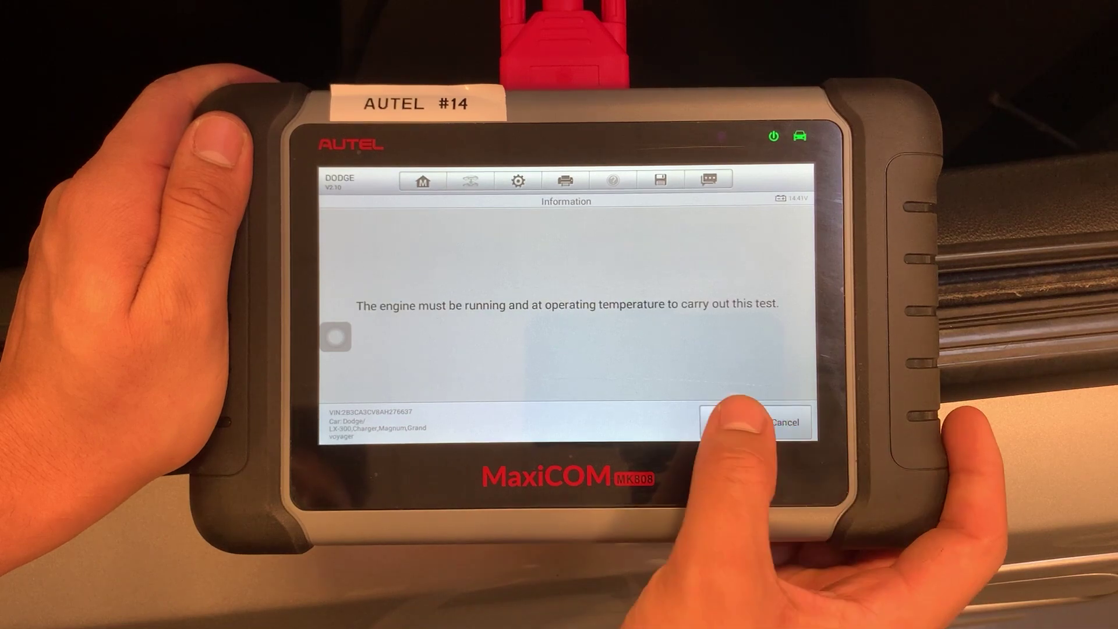
# Dismiss the engine temperature warning, then leave the live engine speed data near 598 rpm
pyautogui.click(737, 422)
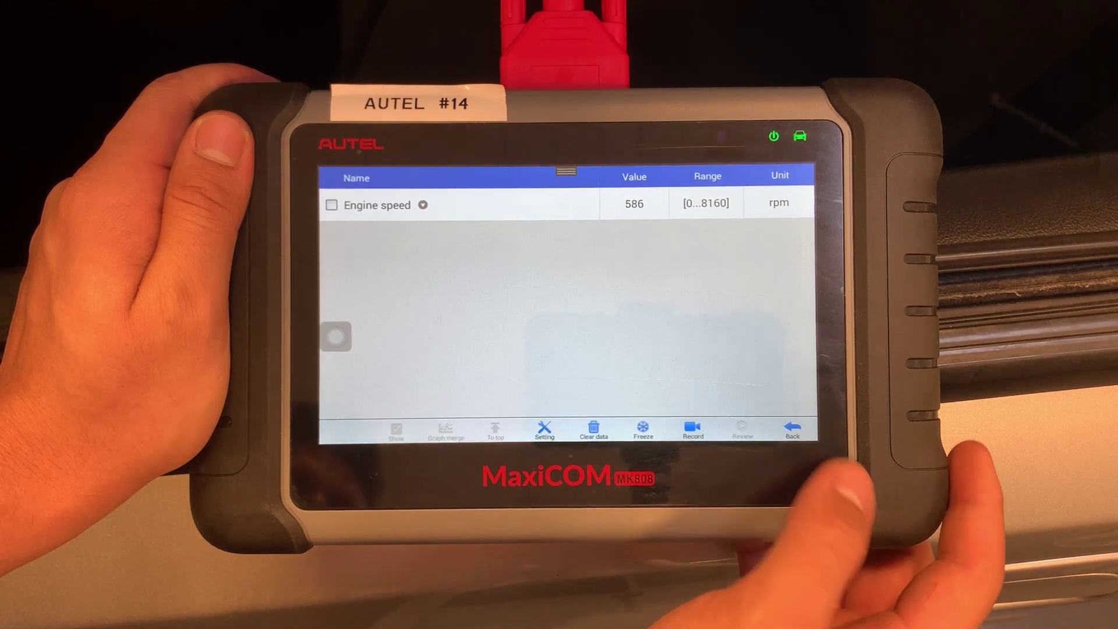
pyautogui.click(790, 426)
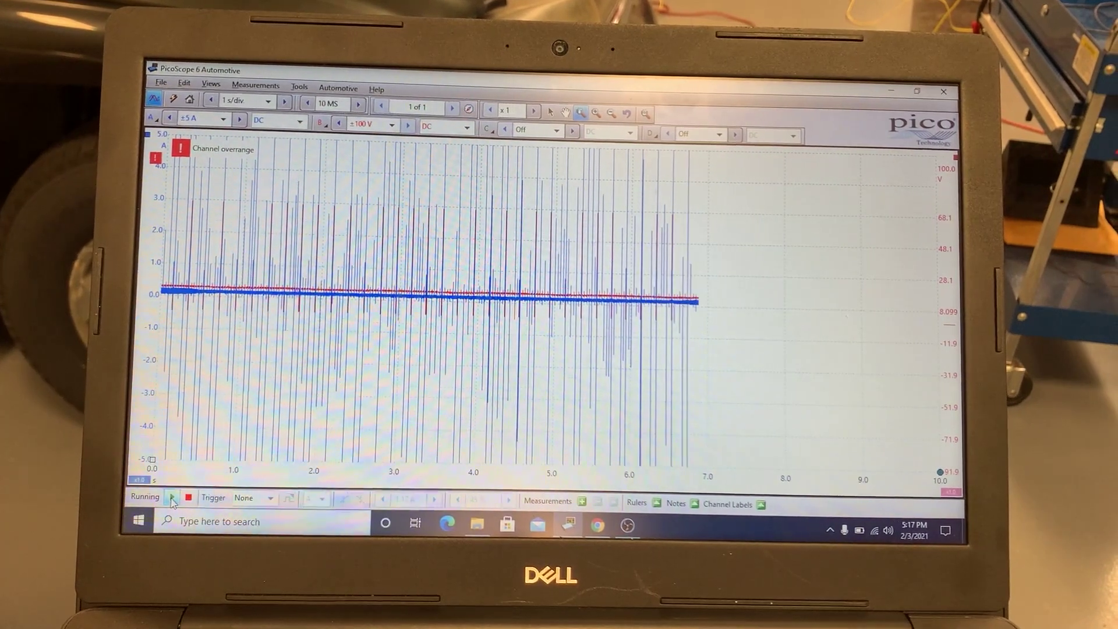
# Stop the capture and zoom from the 2.9–4.1 s stretch down to one injector pulse
pyautogui.click(189, 497)
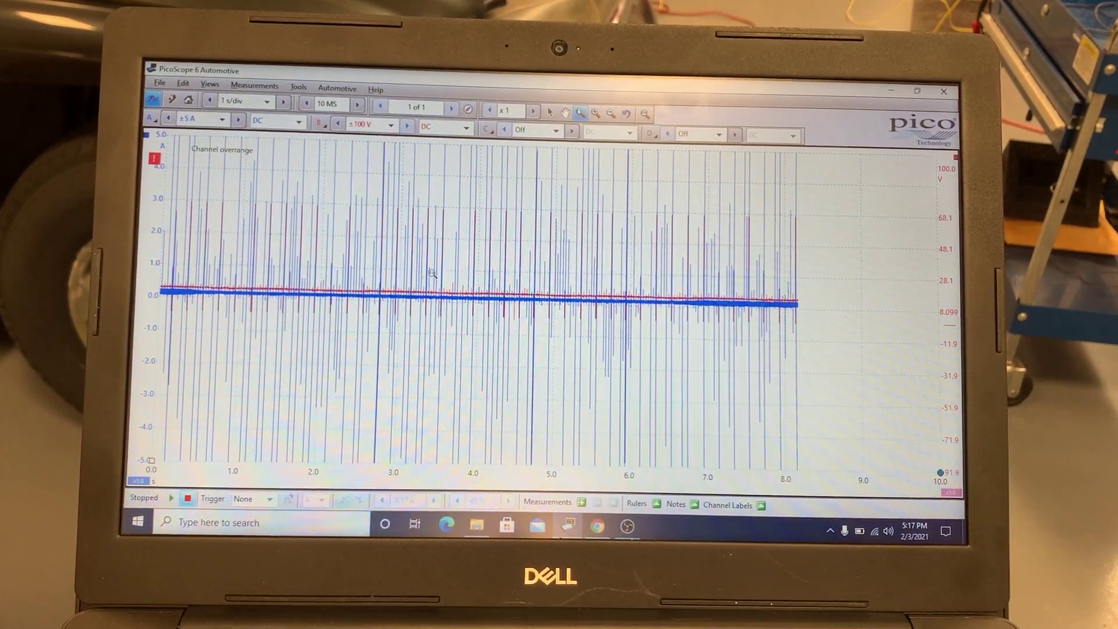
pyautogui.moveTo(396, 175); pyautogui.dragTo(486, 362)
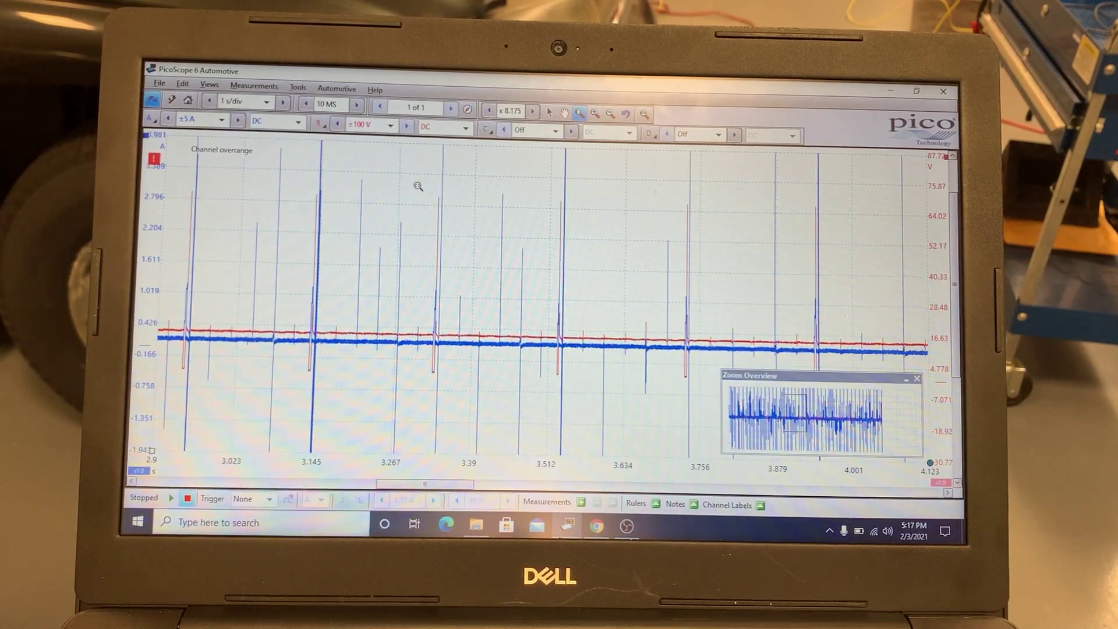
pyautogui.moveTo(408, 169); pyautogui.dragTo(492, 392)
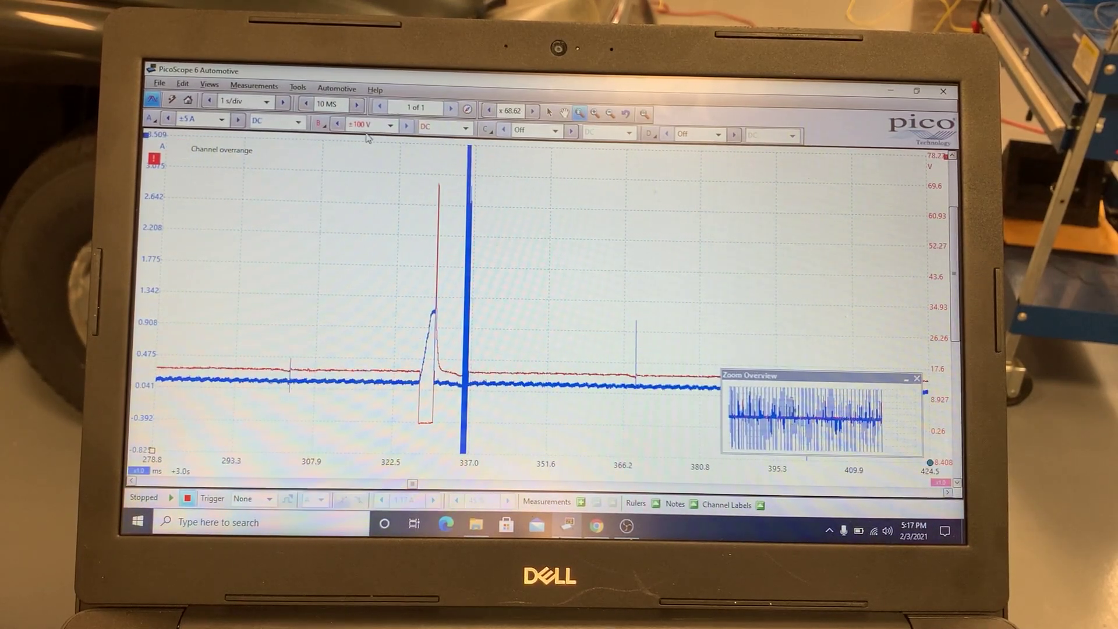
pyautogui.moveTo(355, 159); pyautogui.dragTo(508, 445)
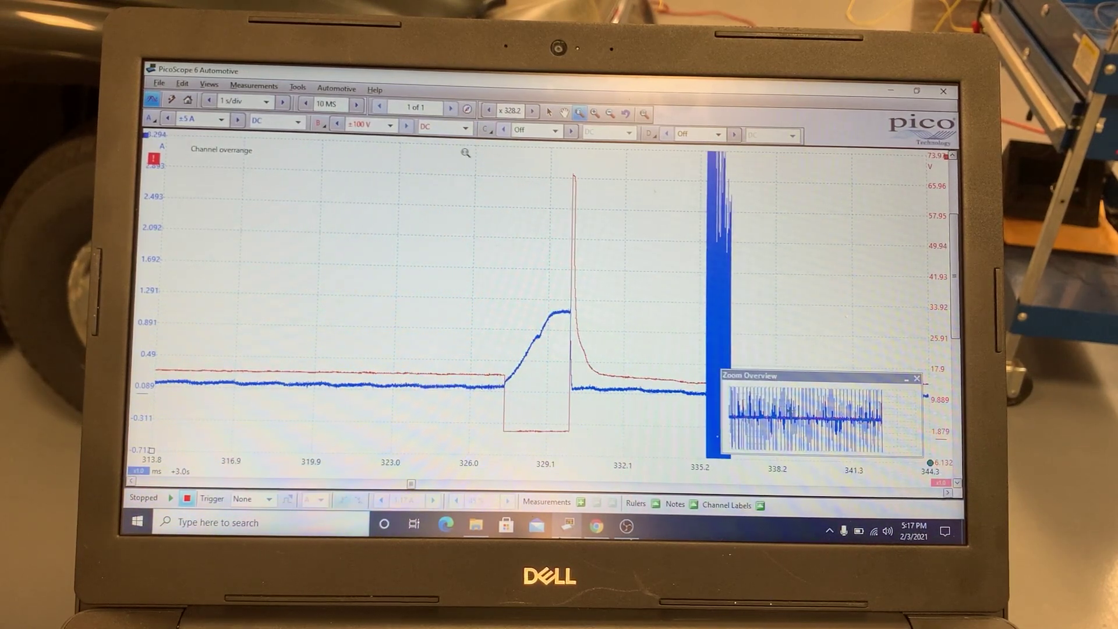
pyautogui.moveTo(463, 157); pyautogui.dragTo(786, 398)
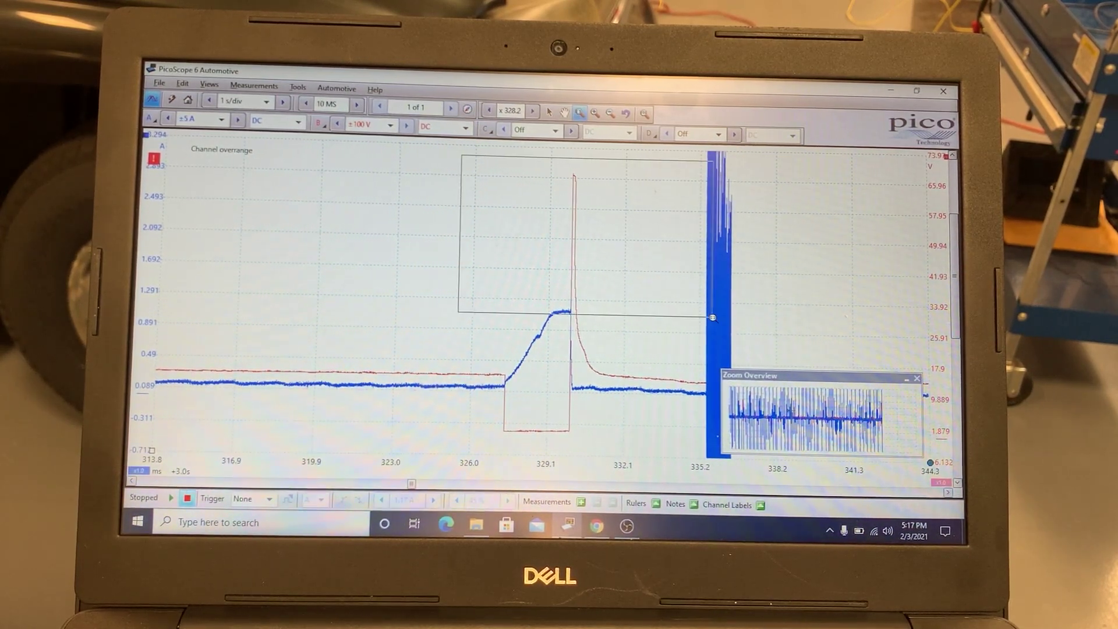
pyautogui.moveTo(786, 398); pyautogui.dragTo(812, 449)
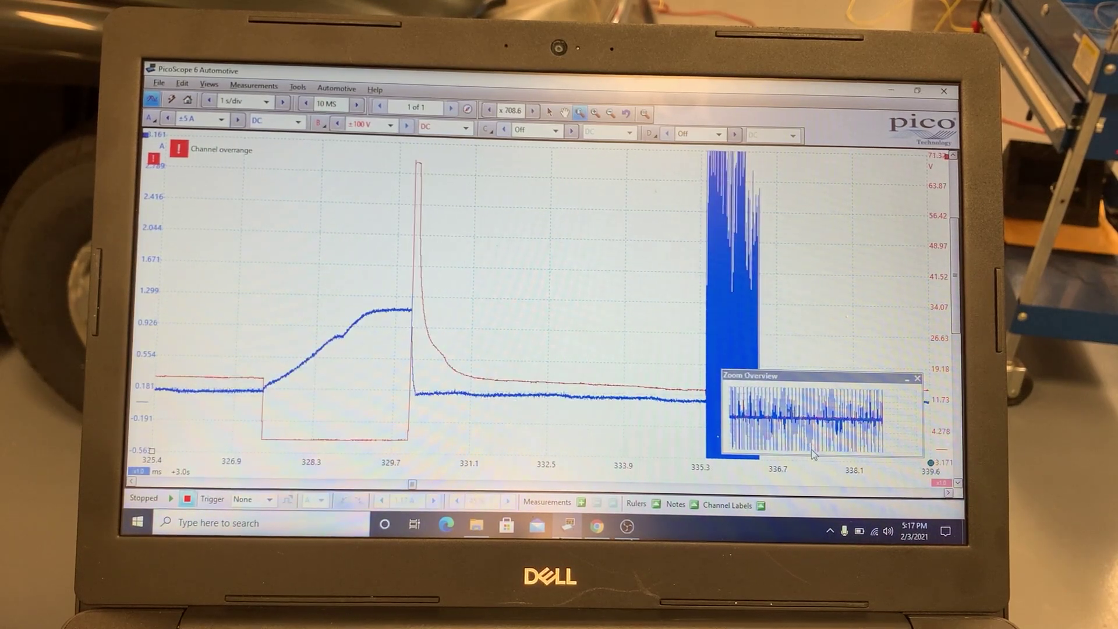